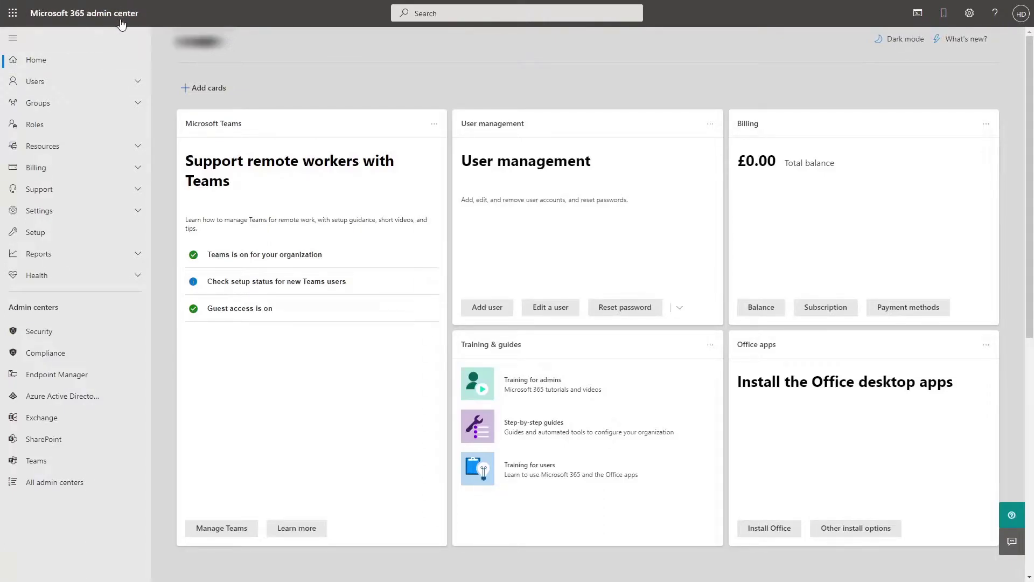
- Open the Active users list and start adding a new user
click(70, 86)
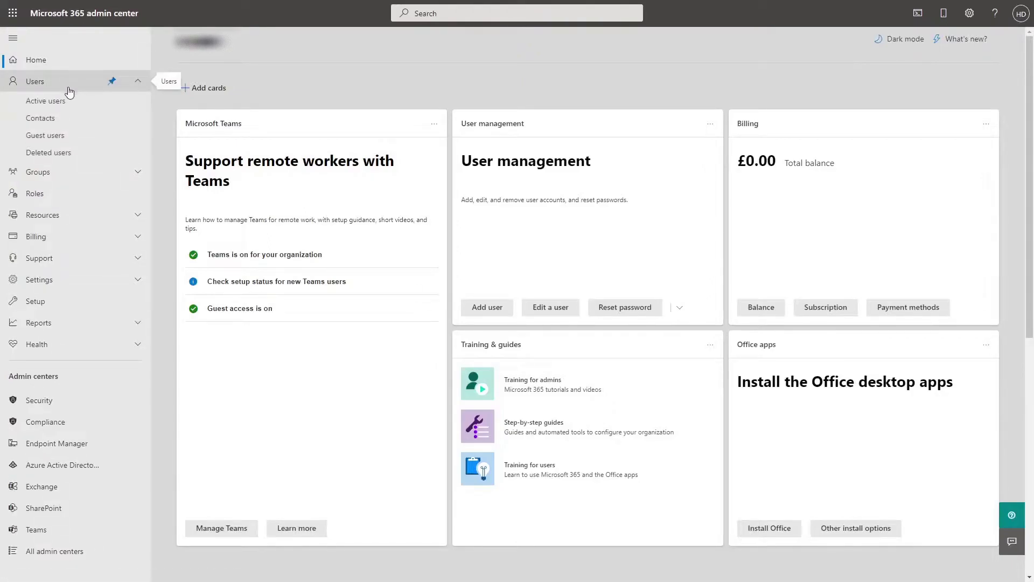
click(71, 105)
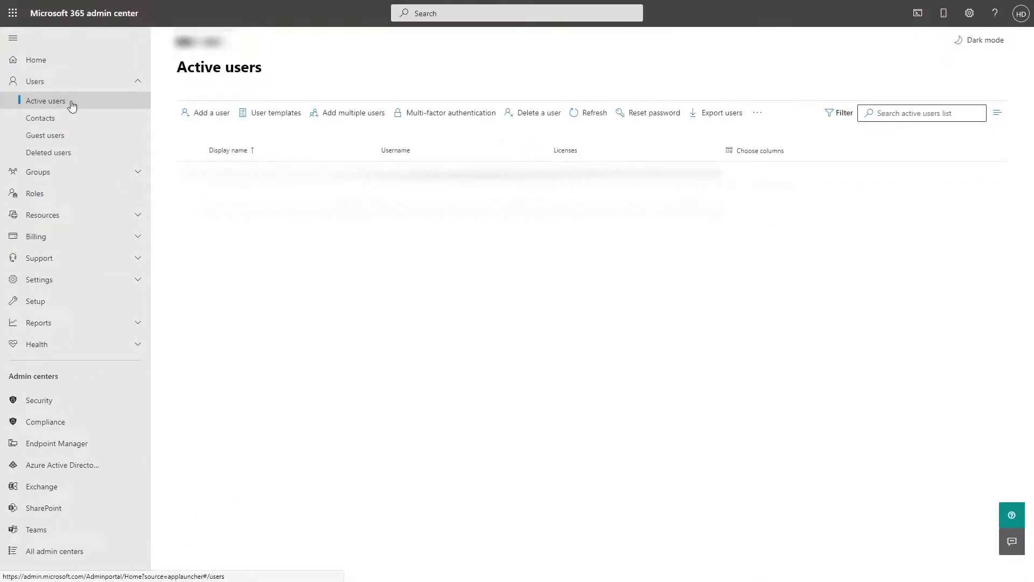
click(195, 147)
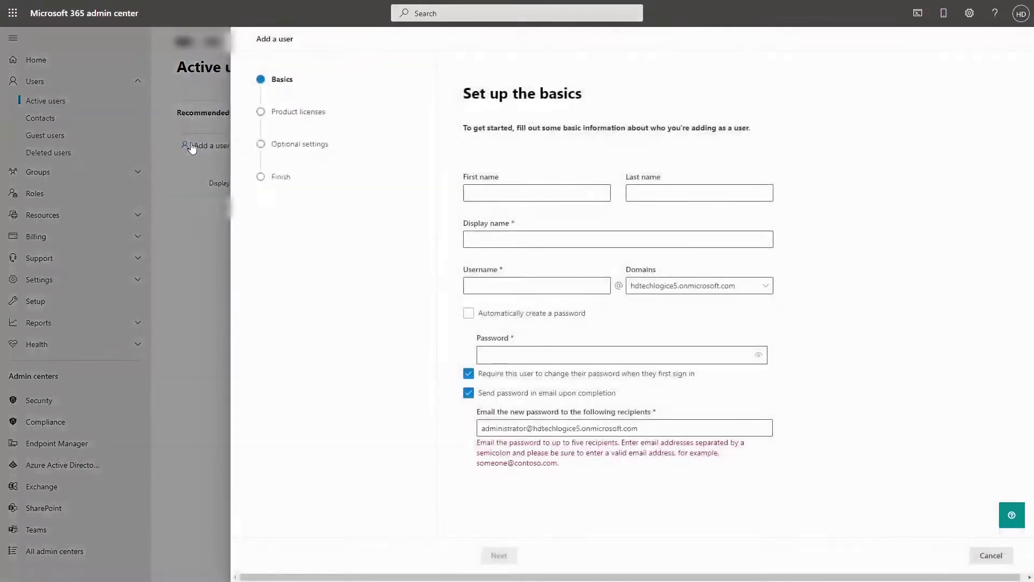
- Enter the new user's first name, last name and a username in firstname.lastname format, keeping the automatically filled display name
text(John)
click(656, 186)
text(Smith)
key(Tab)
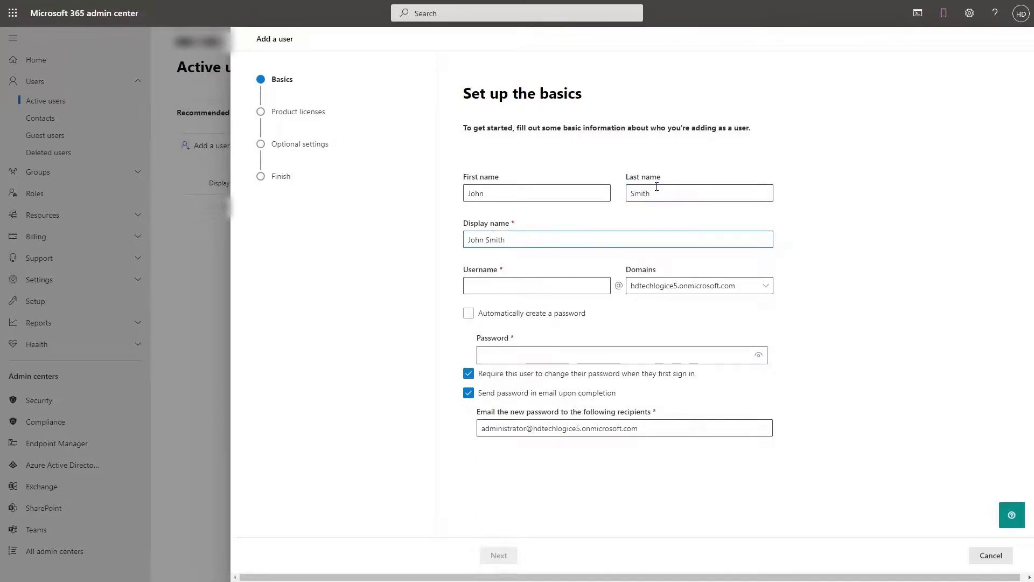
drag(467, 240, 506, 239)
click(534, 193)
key(Tab)
key(Tab)
key(Tab)
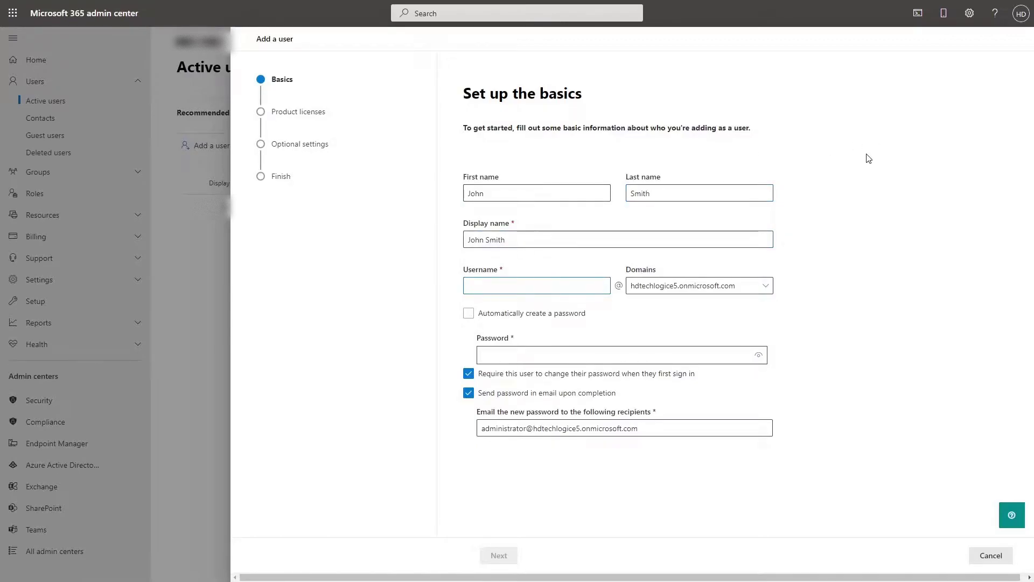
text(john.smith)
- Leave automatic password creation off and enter a custom password for the user
click(537, 321)
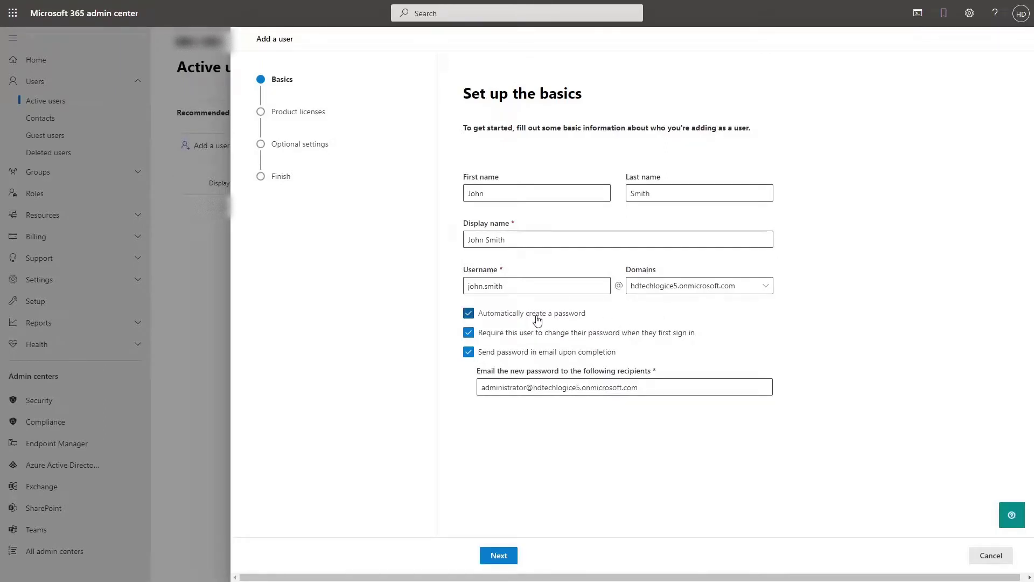
click(537, 321)
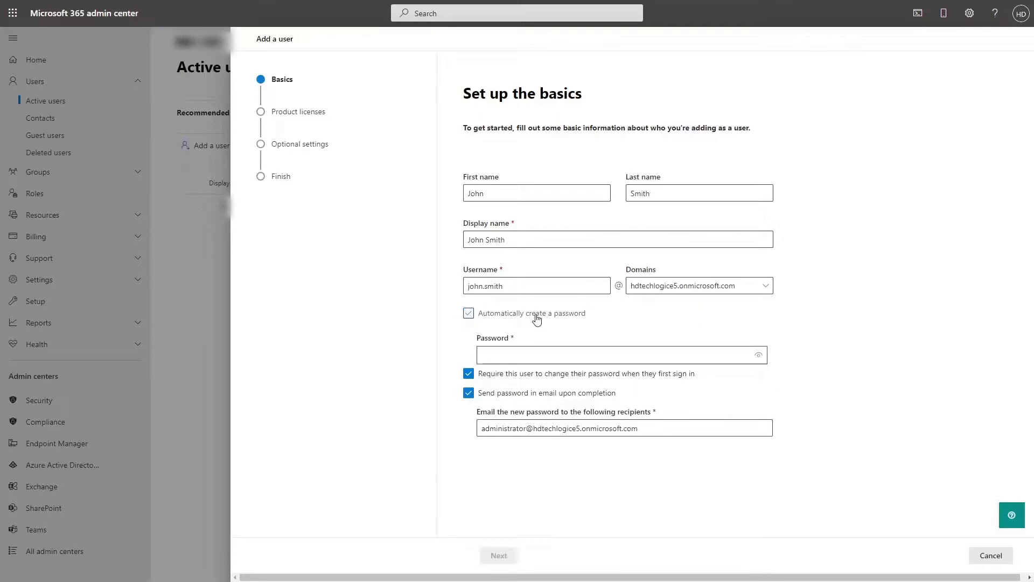
click(532, 352)
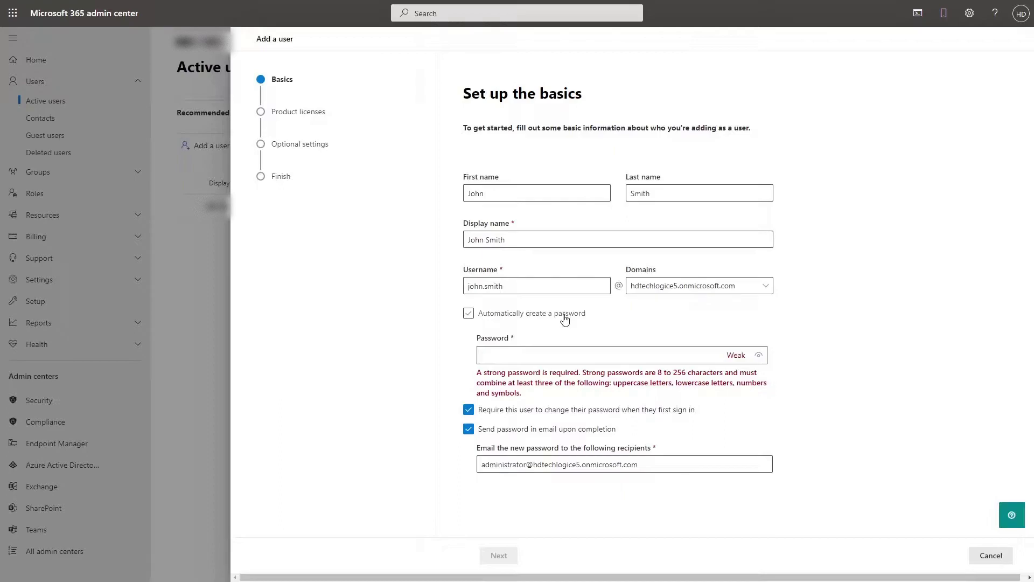
text(••••••••••••••••••)
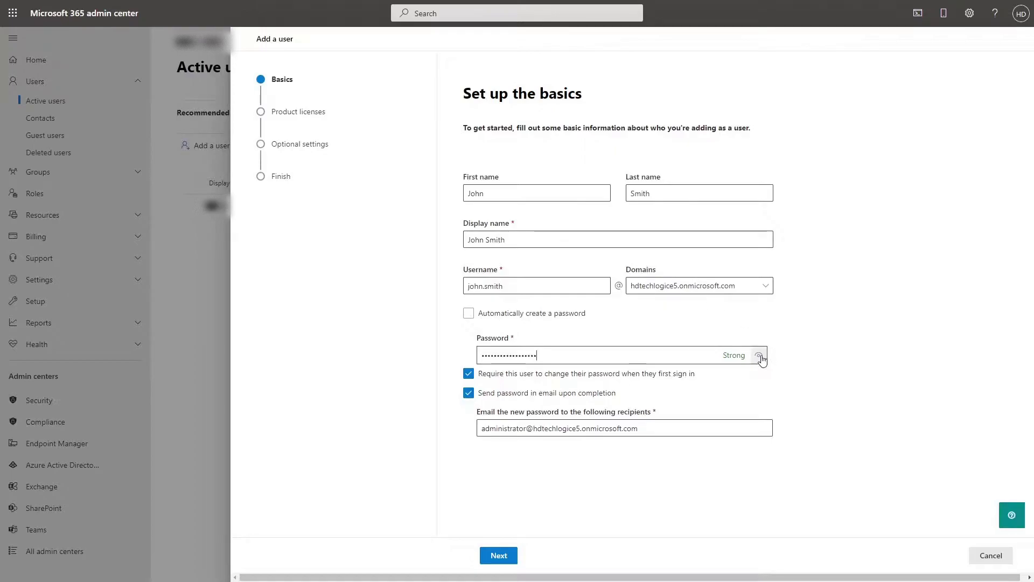
- Reveal the entered password to check it, and hide it again
click(759, 355)
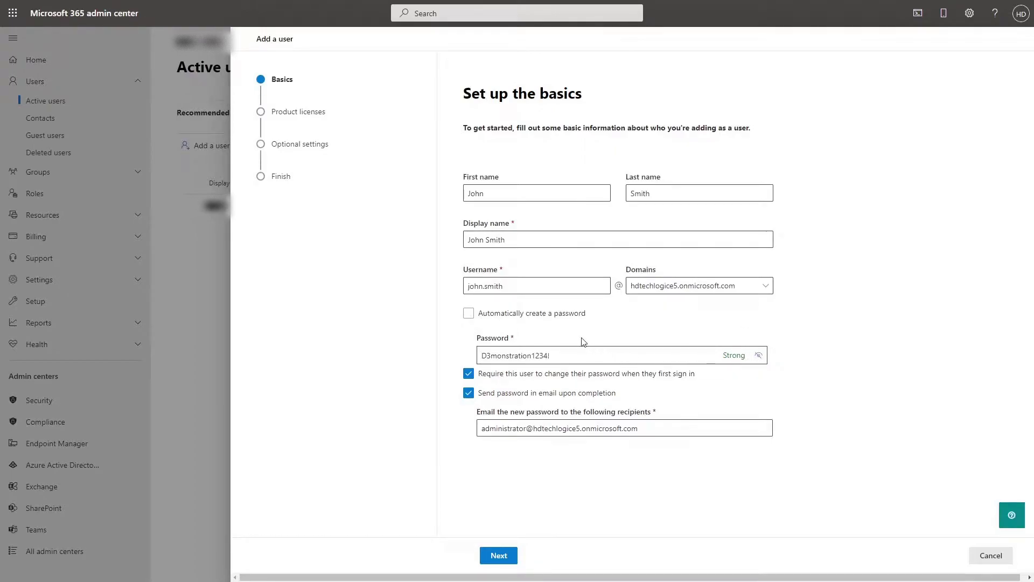
drag(565, 354, 480, 354)
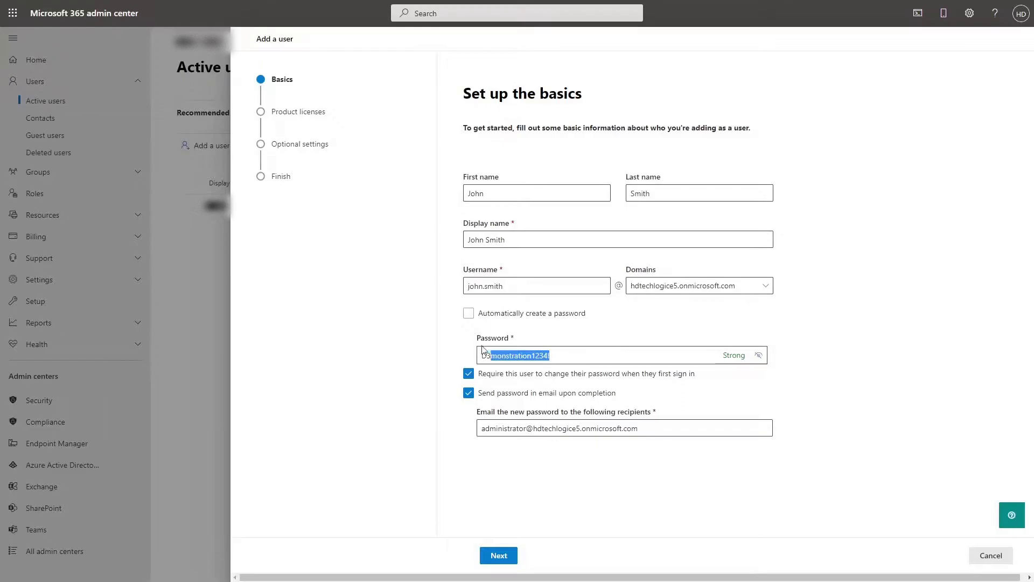
click(819, 310)
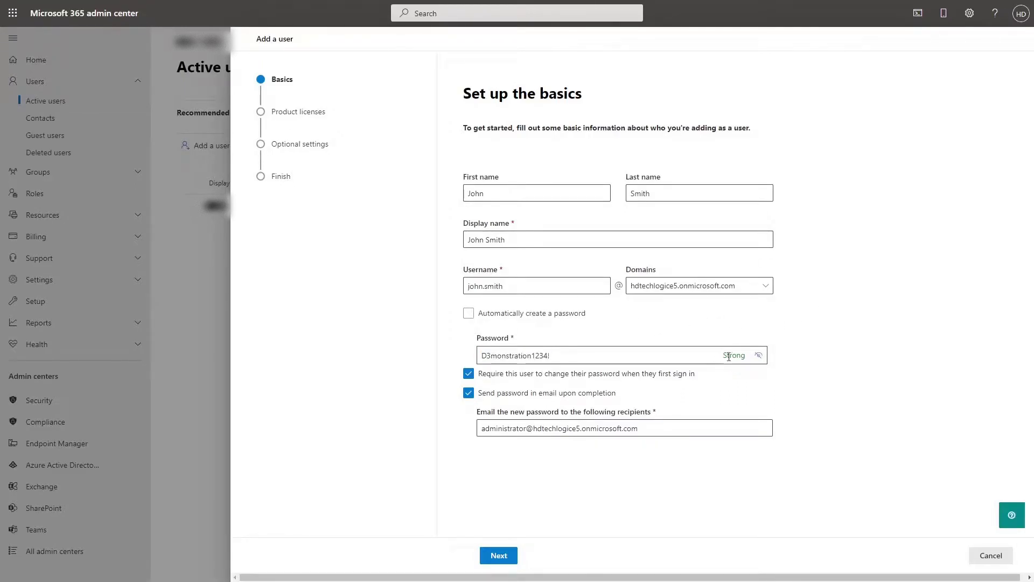
click(758, 355)
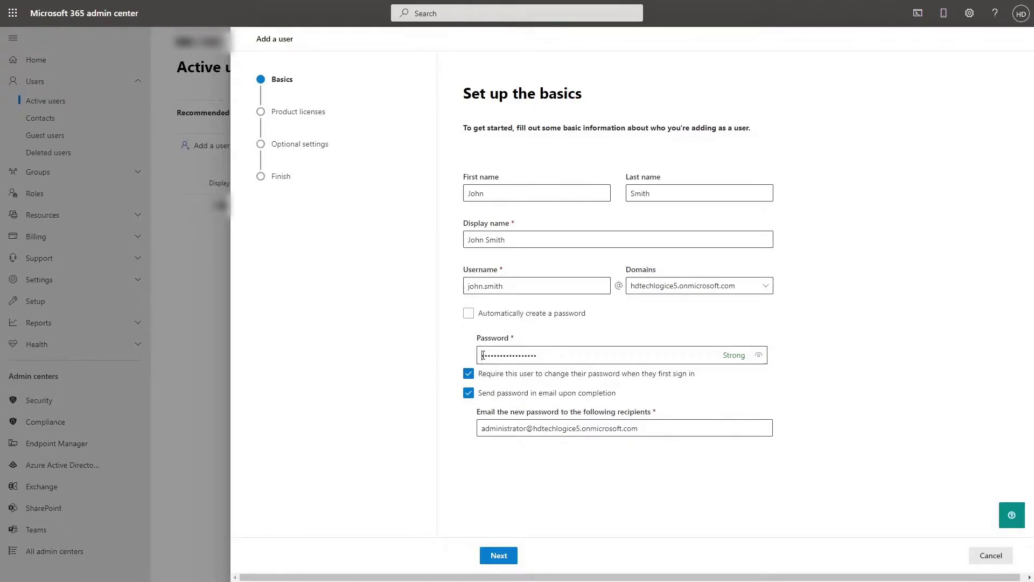
double_click(560, 360)
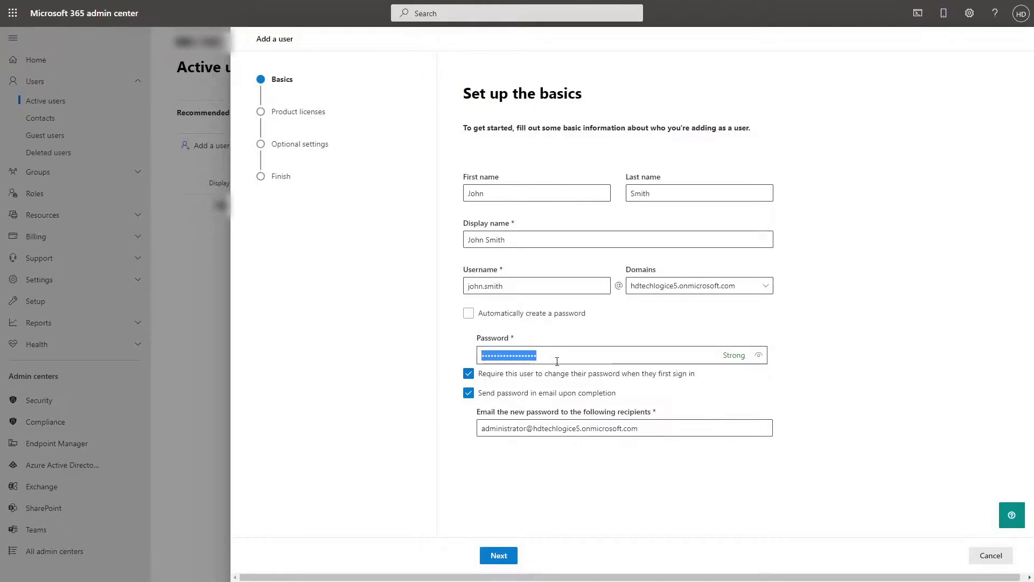
click(817, 367)
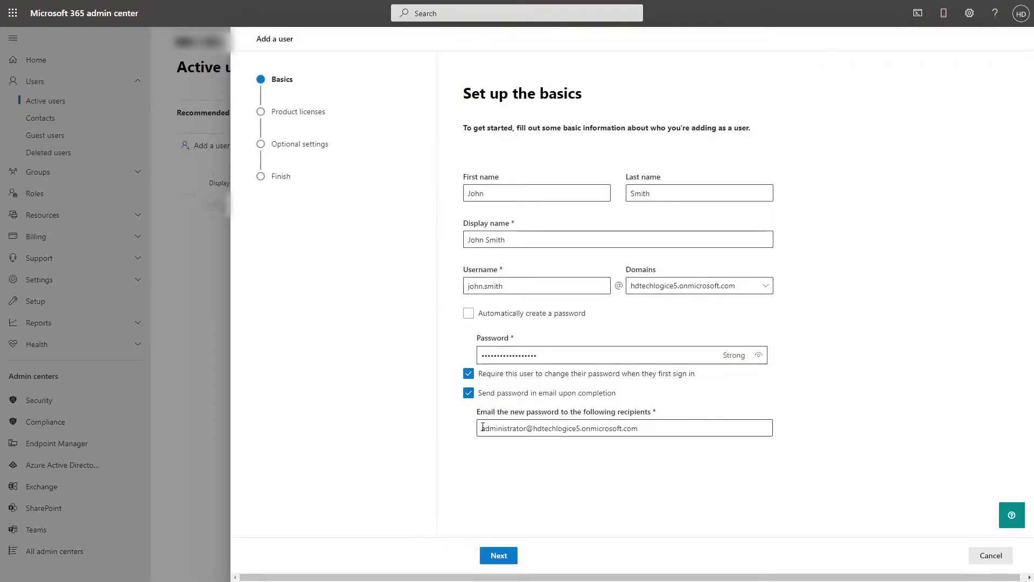
- Check the email recipient for the new password, keep it, and continue to the product licenses
drag(481, 428, 642, 429)
click(827, 435)
click(483, 428)
click(786, 468)
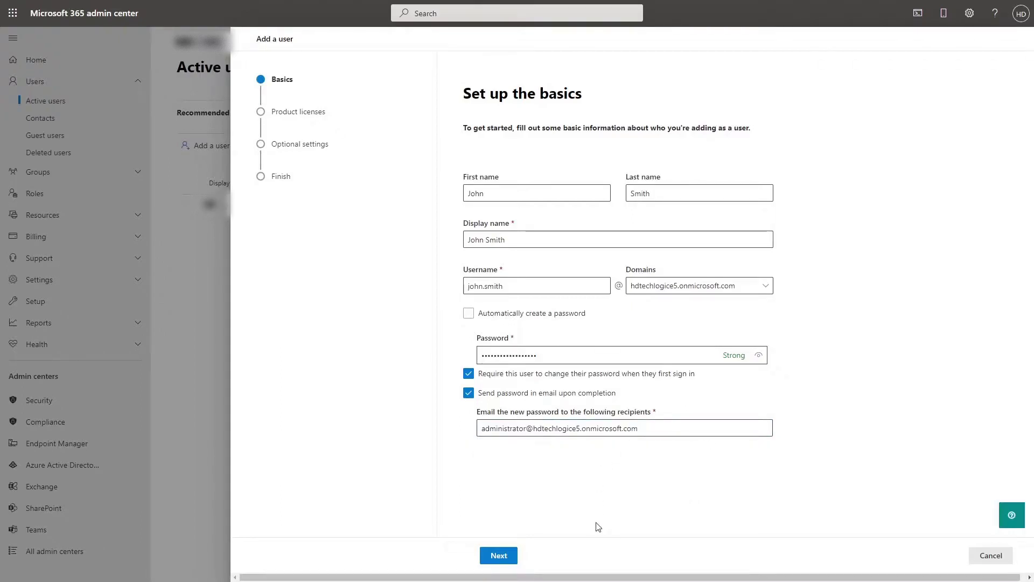
click(499, 555)
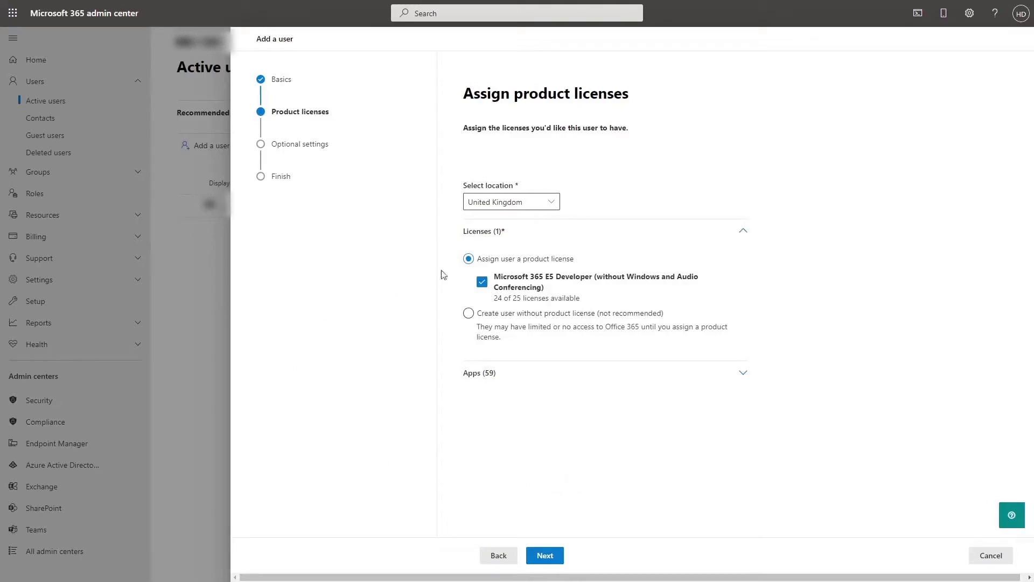
- Try creating the user without a product license, and assign the Microsoft 365 E5 Developer license again
click(473, 319)
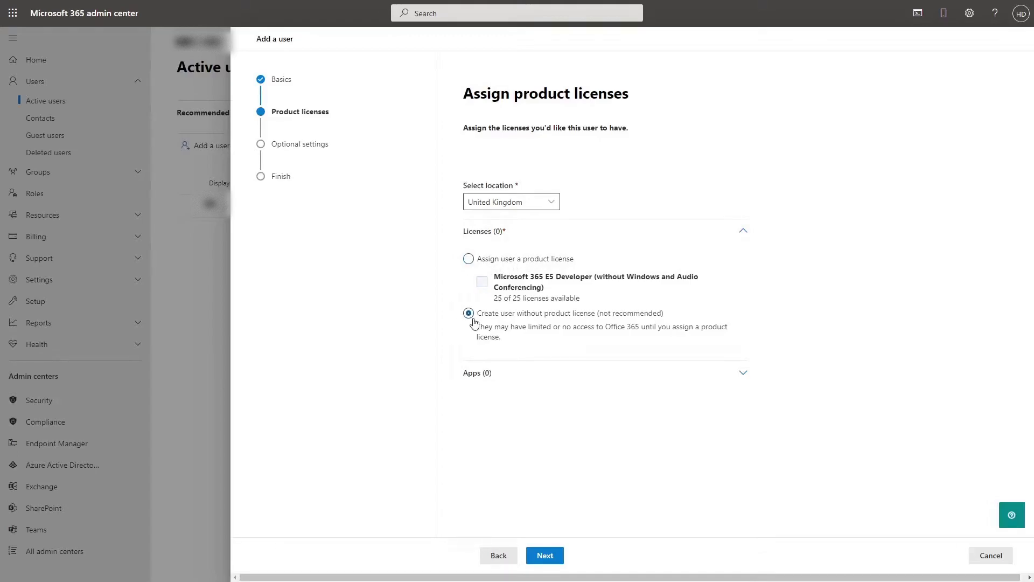
click(506, 382)
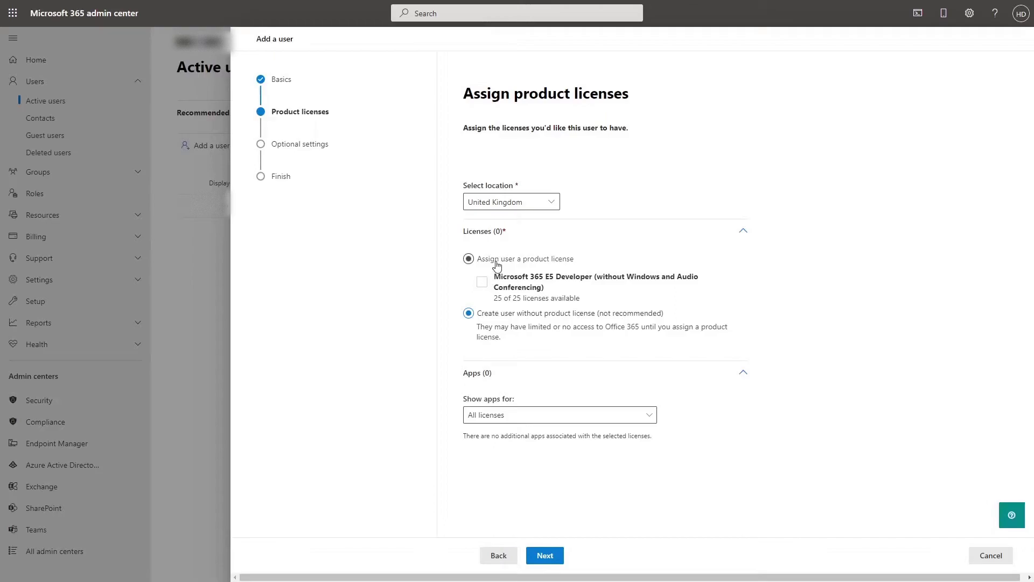
click(496, 288)
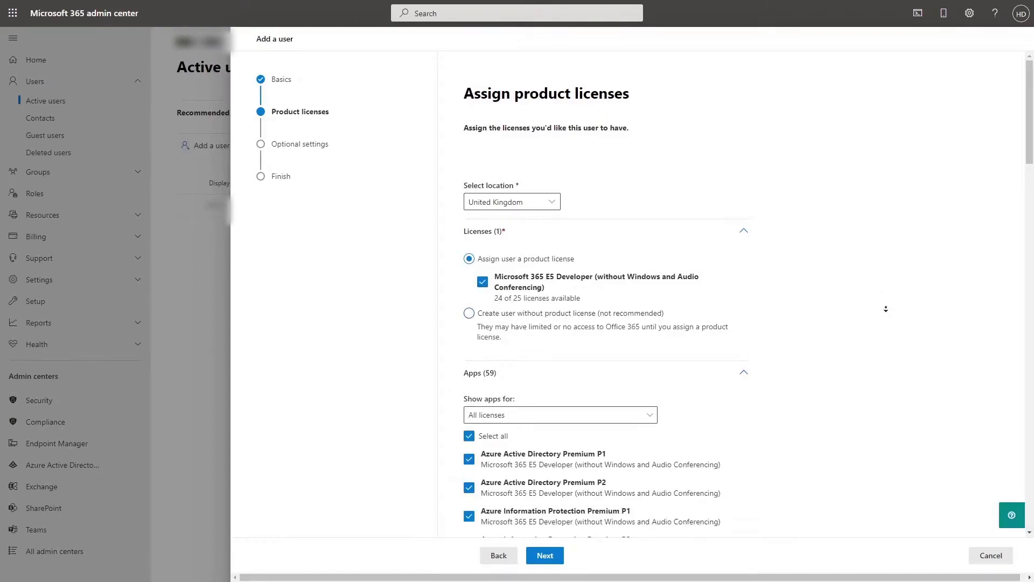
- Review the full list of apps included in the assigned license, and continue to the optional settings
scroll(884, 332, down, 1)
scroll(884, 332, down, 13)
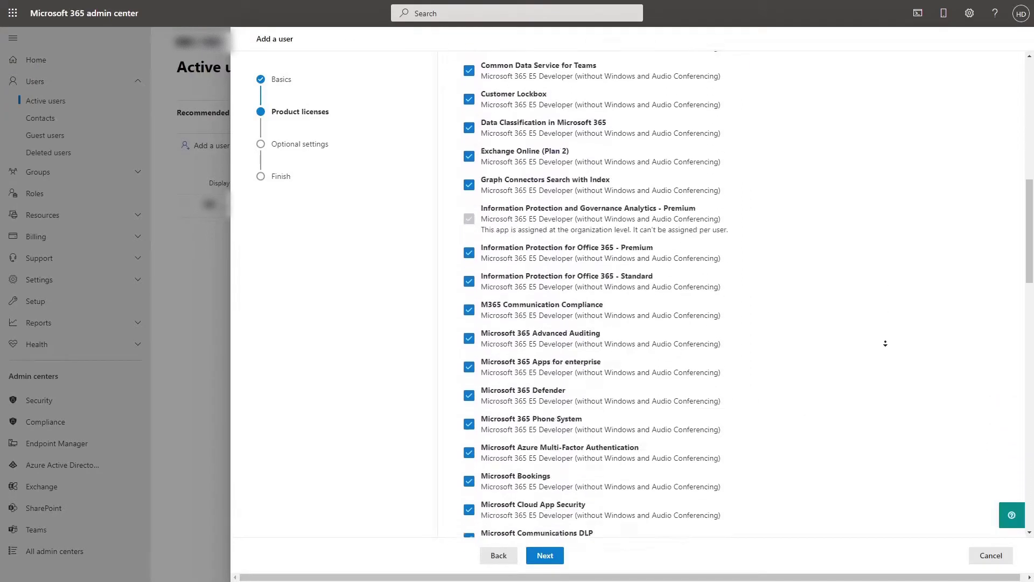
scroll(885, 343, down, 14)
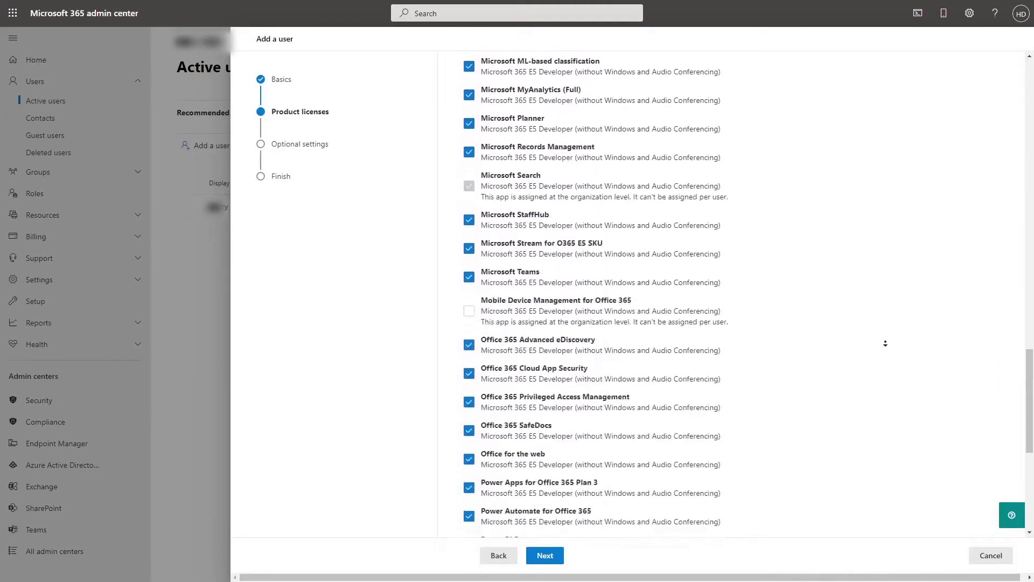
scroll(885, 343, down, 3)
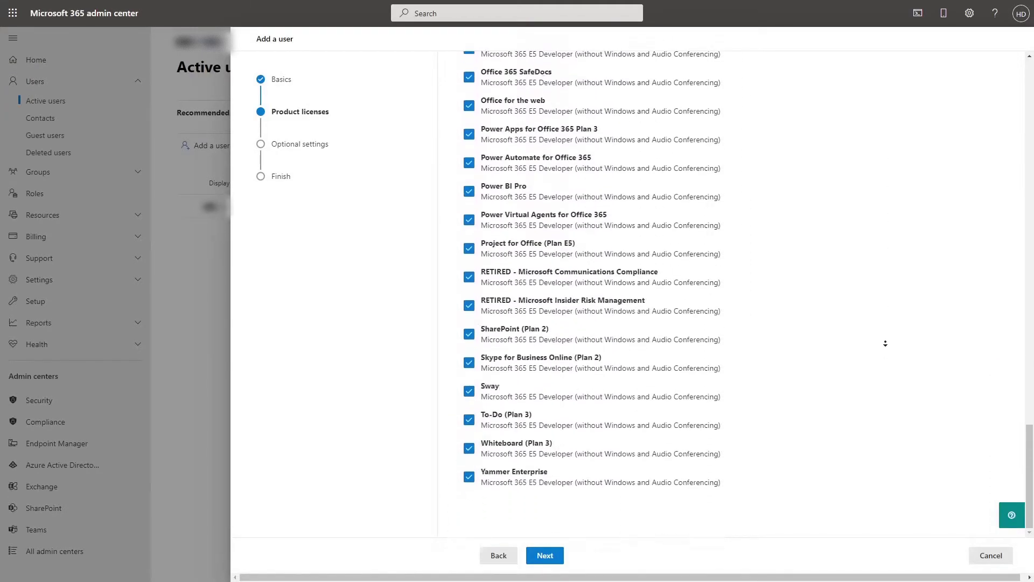
middle_click(860, 467)
click(860, 467)
click(470, 396)
scroll(902, 377, up, 20)
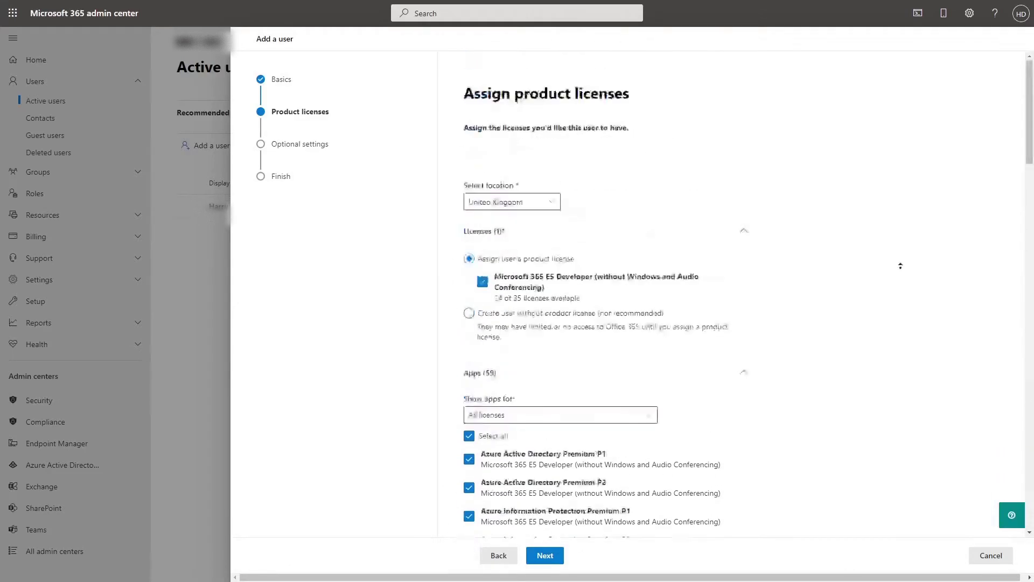
click(554, 560)
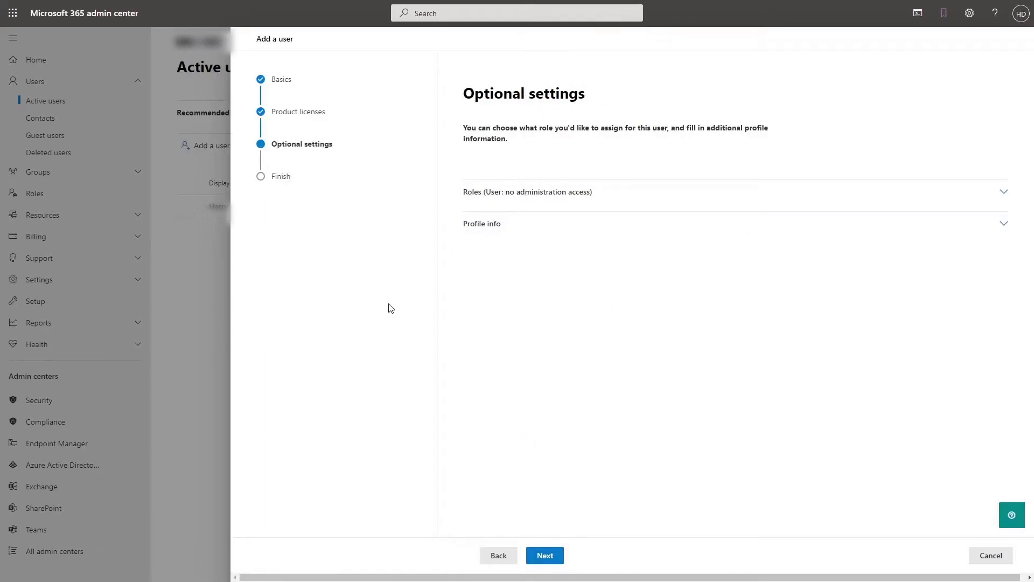
- Try admin center access with the Global Administrator and Helpdesk admin roles, and return the user to no admin center access
click(488, 193)
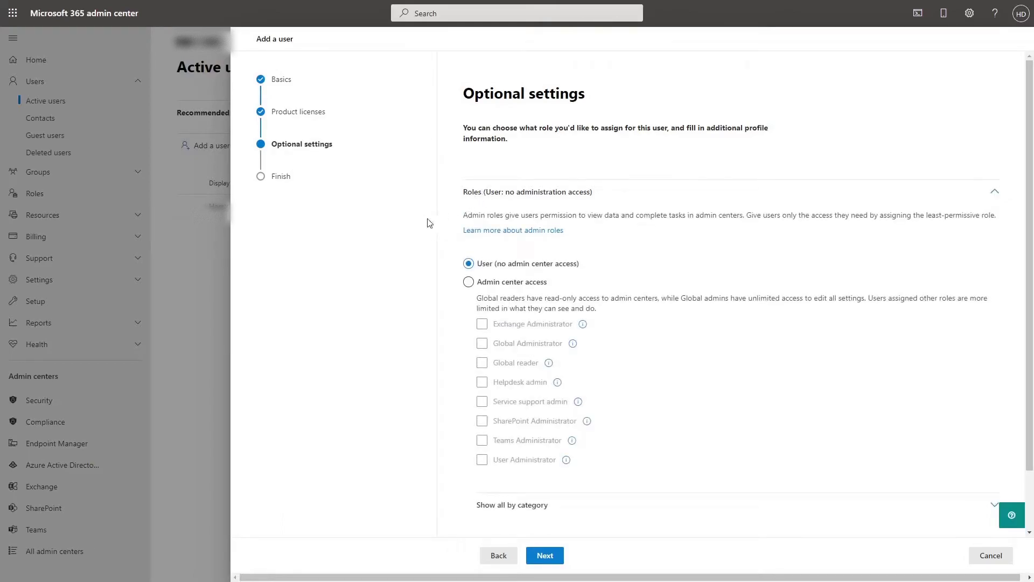
click(469, 282)
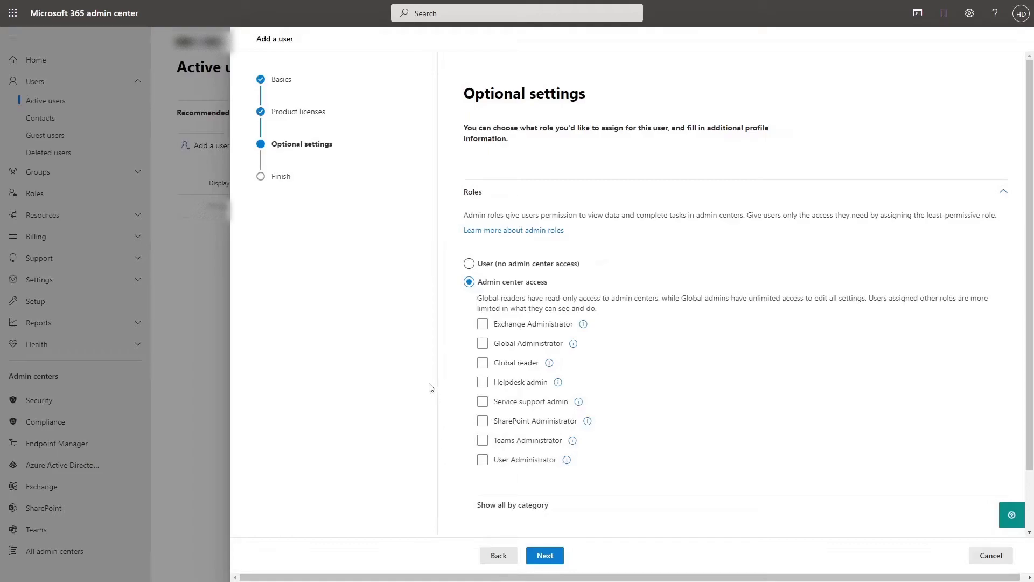
click(483, 344)
click(479, 342)
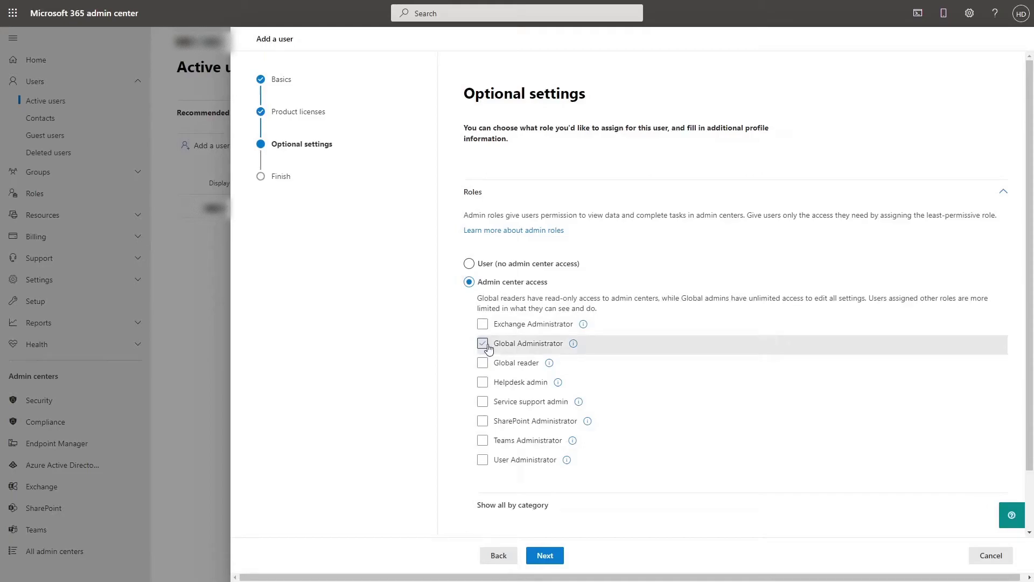
click(484, 383)
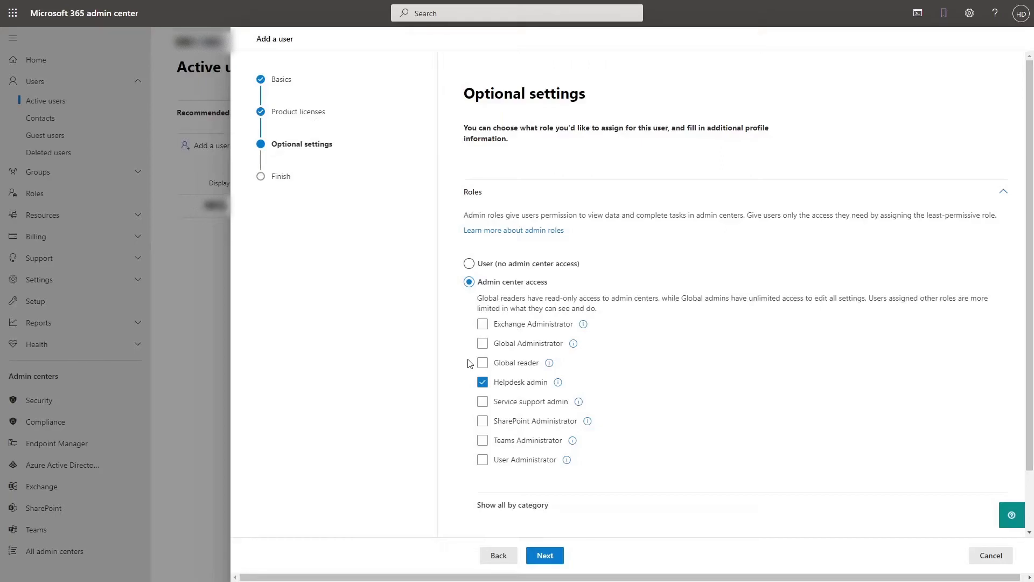
click(471, 263)
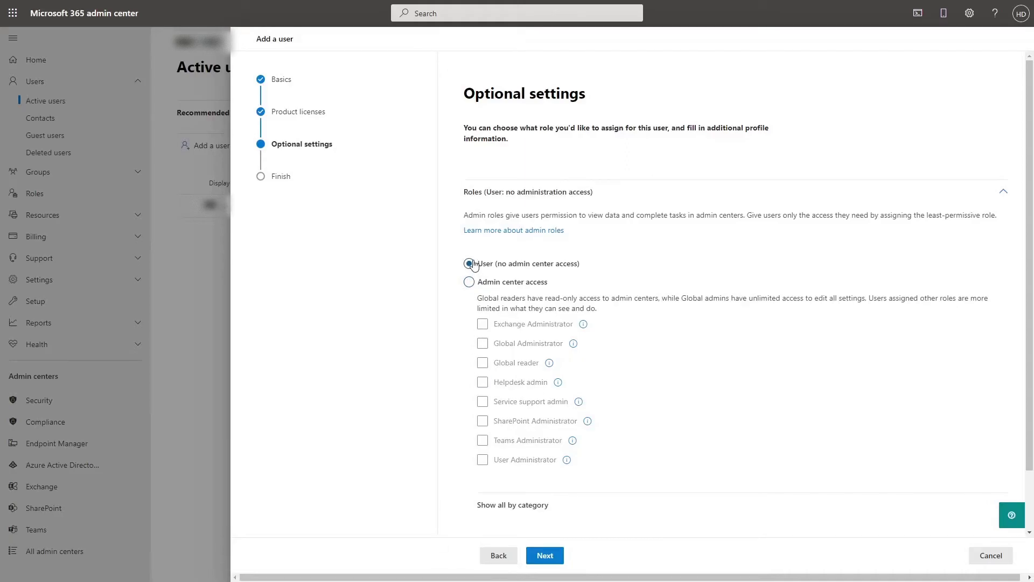
click(496, 196)
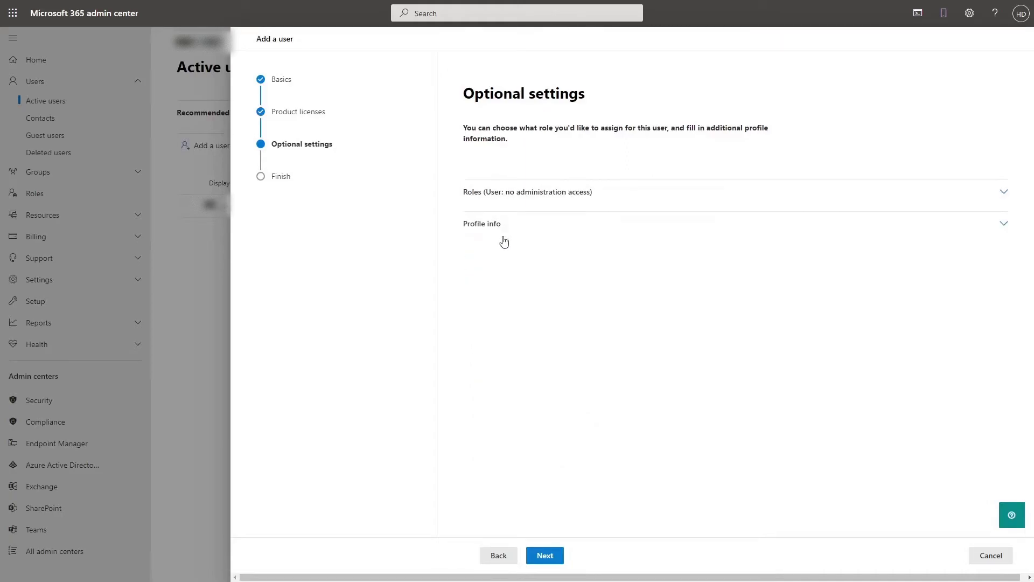
- Examine the optional profile info fields, from job title down to the postal code
click(508, 230)
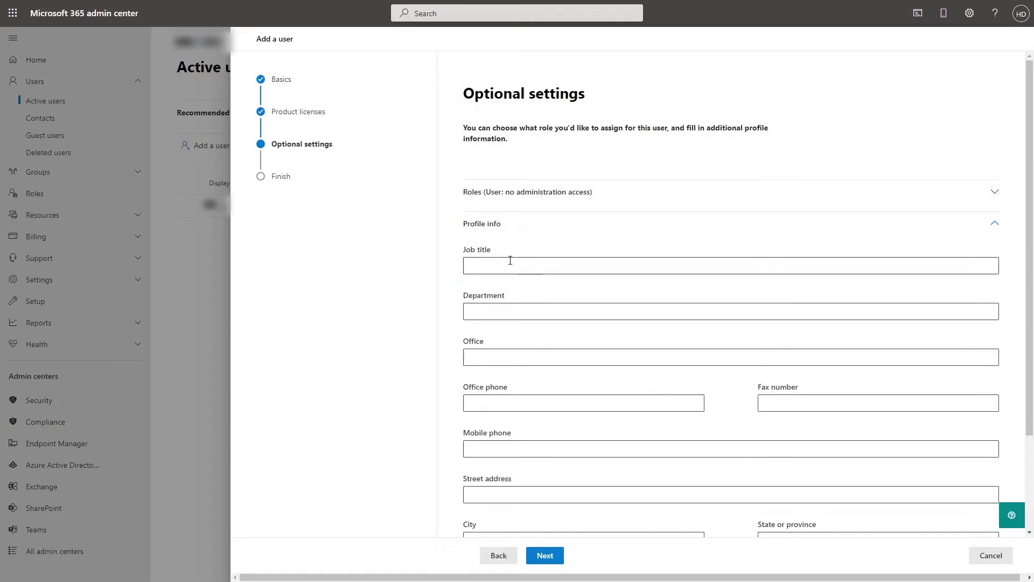
click(510, 260)
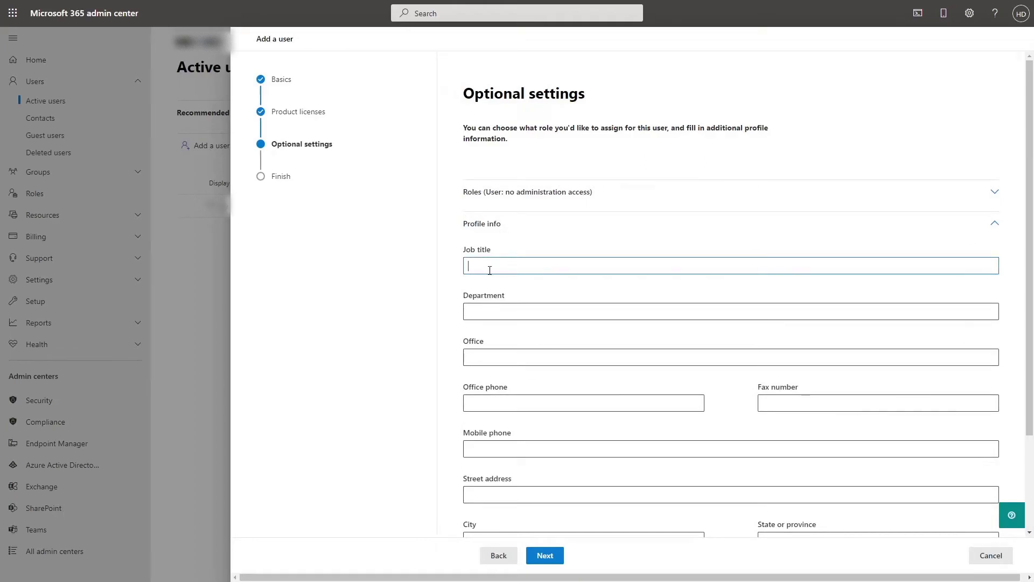
key(Tab)
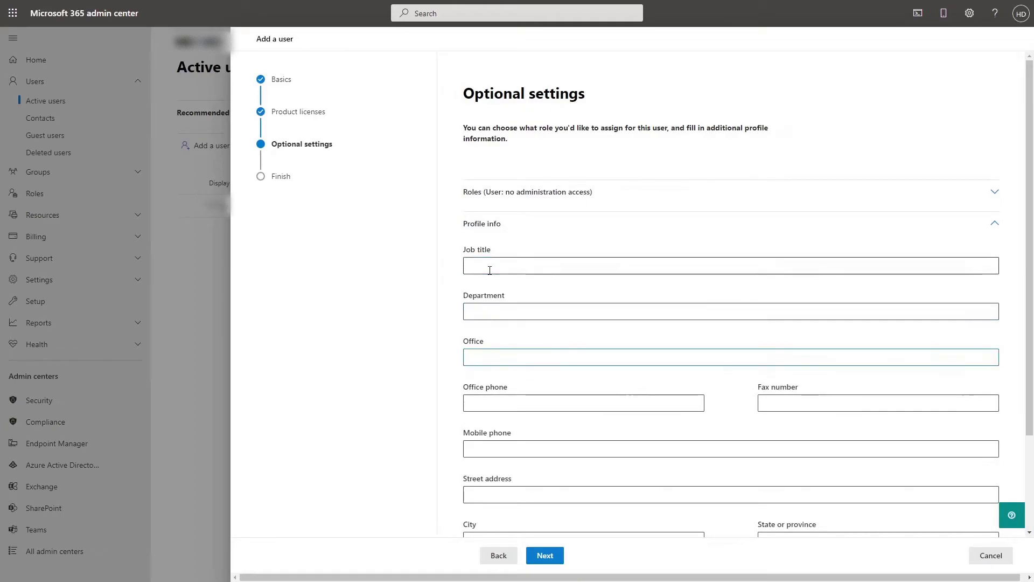
key(Tab)
key(Tab)
key(Tab)
key(Tab)
key(Tab)
key(Tab)
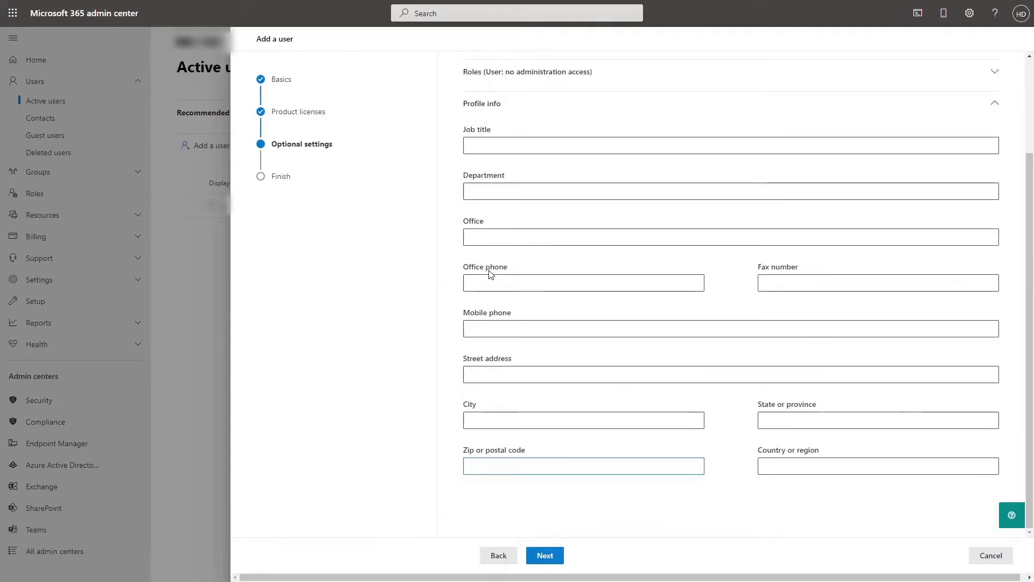
- Leave the optional profile info fields empty and continue to the final review of the new user
key(Tab)
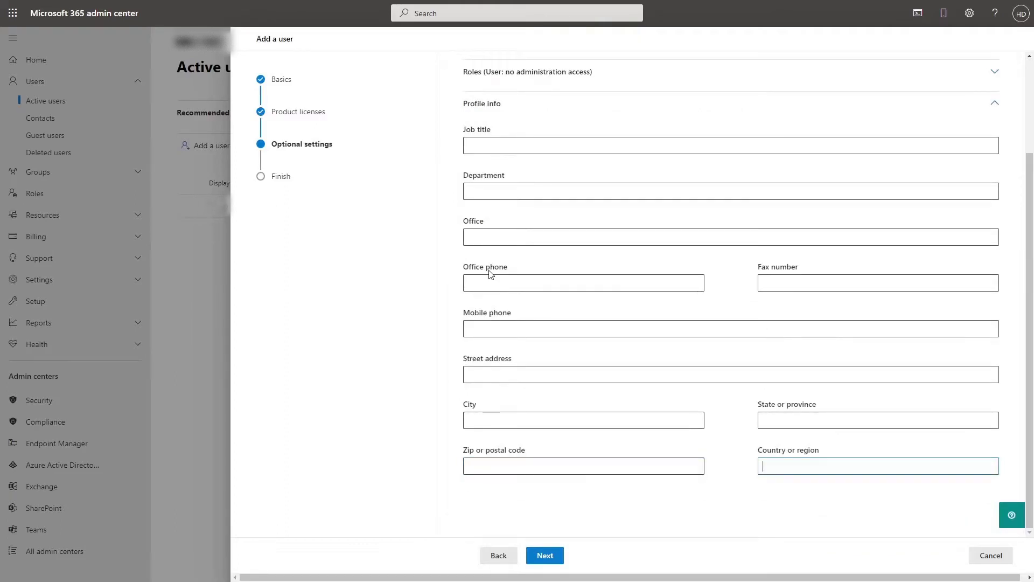
click(536, 505)
click(550, 558)
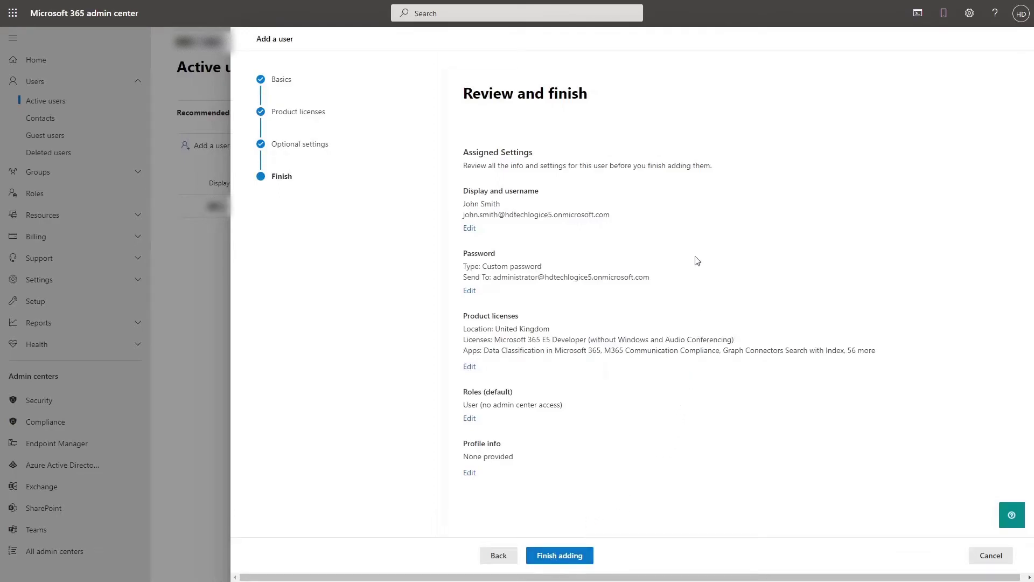
- Review the new user's assigned settings: display name and username, password type and recipient, product licenses and apps, roles, and profile info
drag(463, 204, 618, 217)
click(483, 277)
drag(467, 268, 672, 280)
drag(477, 329, 732, 337)
click(637, 351)
drag(484, 351, 919, 364)
click(886, 352)
drag(482, 404, 543, 405)
drag(464, 456, 513, 457)
click(513, 462)
- Finish adding the user, look over the user details and template options, and close the wizard without saving a template
click(559, 554)
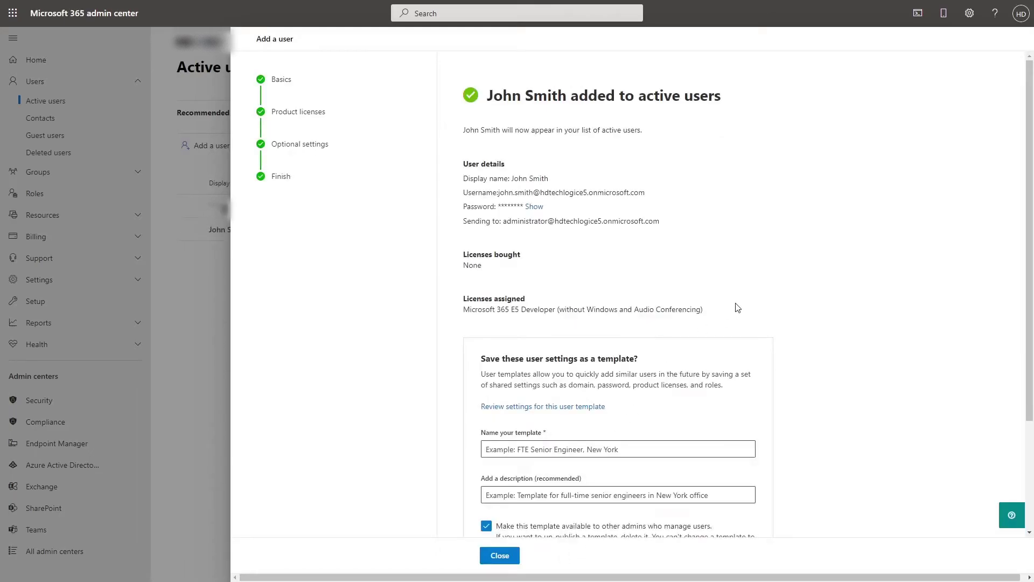
scroll(797, 260, down, 3)
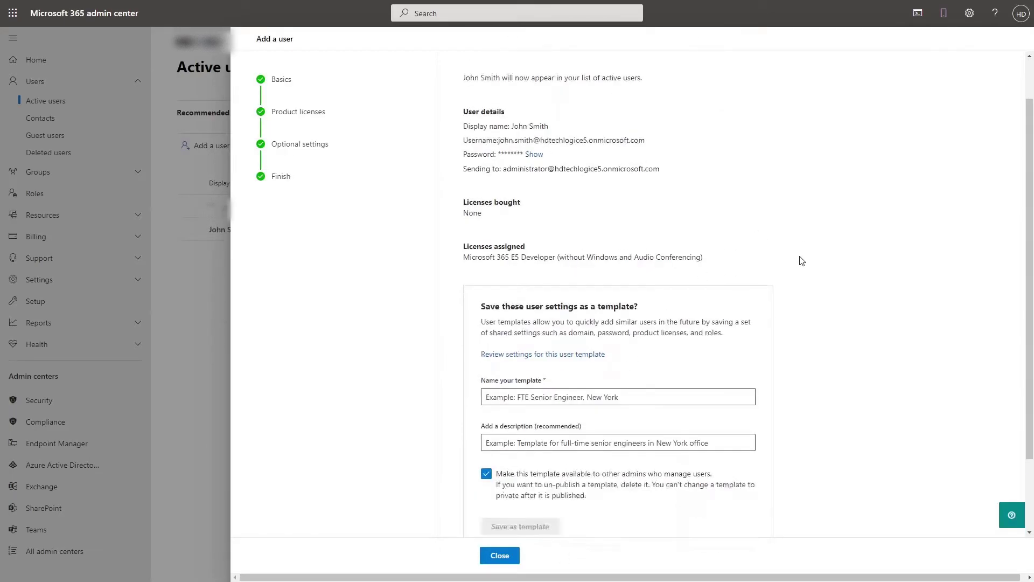
scroll(798, 258, up, 3)
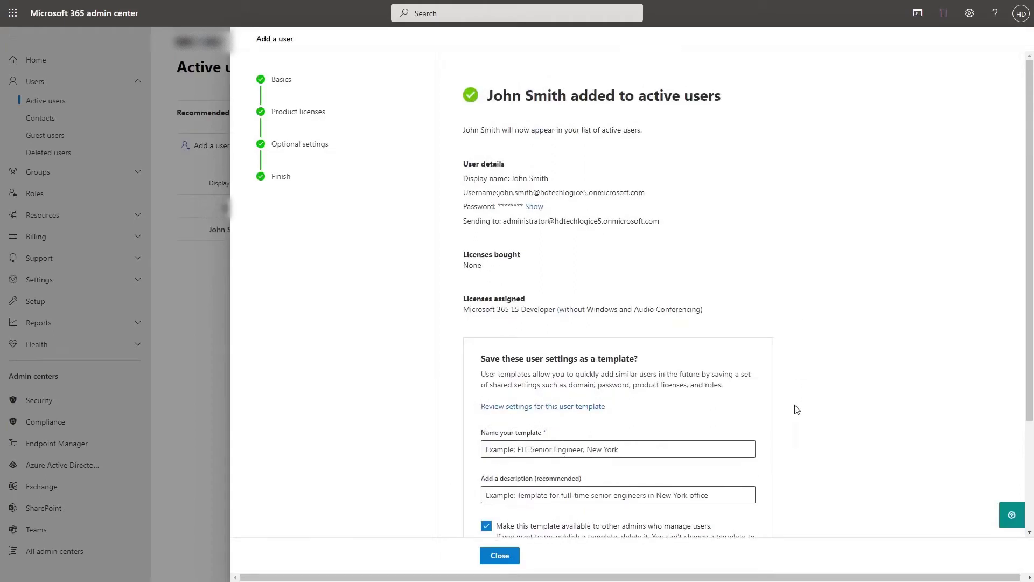
click(500, 554)
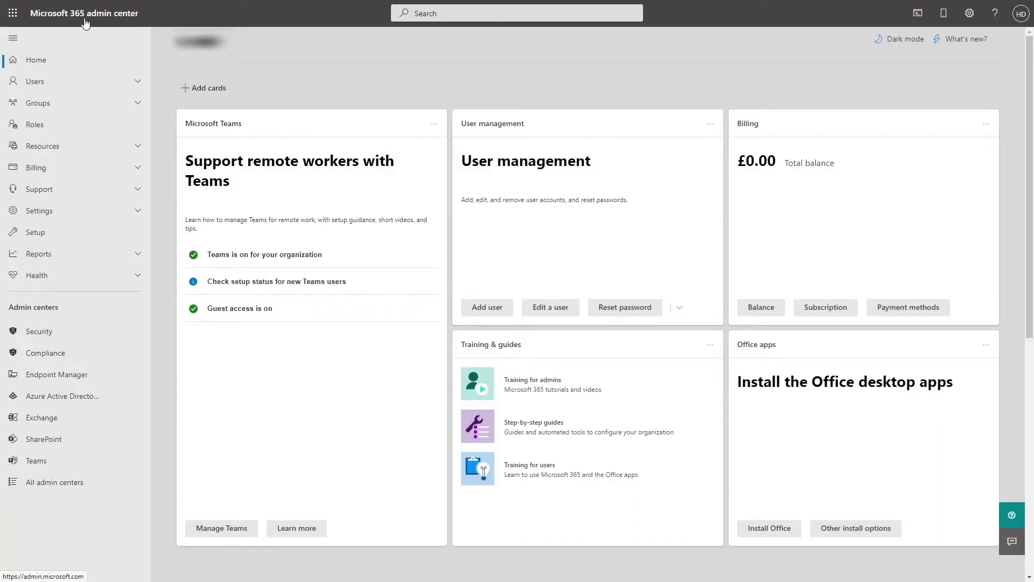
- Delete the newly added user from the active users list and close the deletion confirmation
click(56, 83)
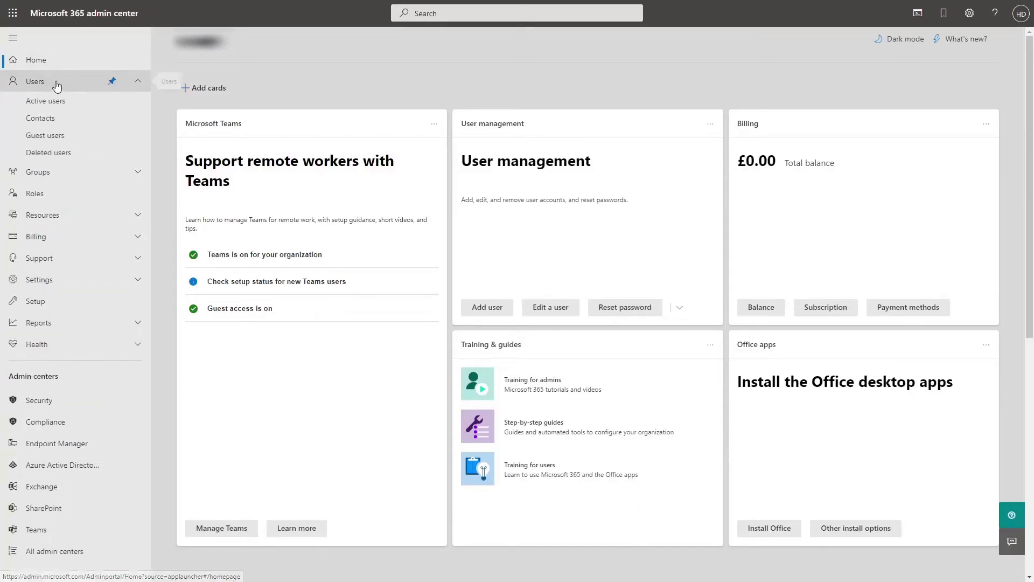
click(57, 102)
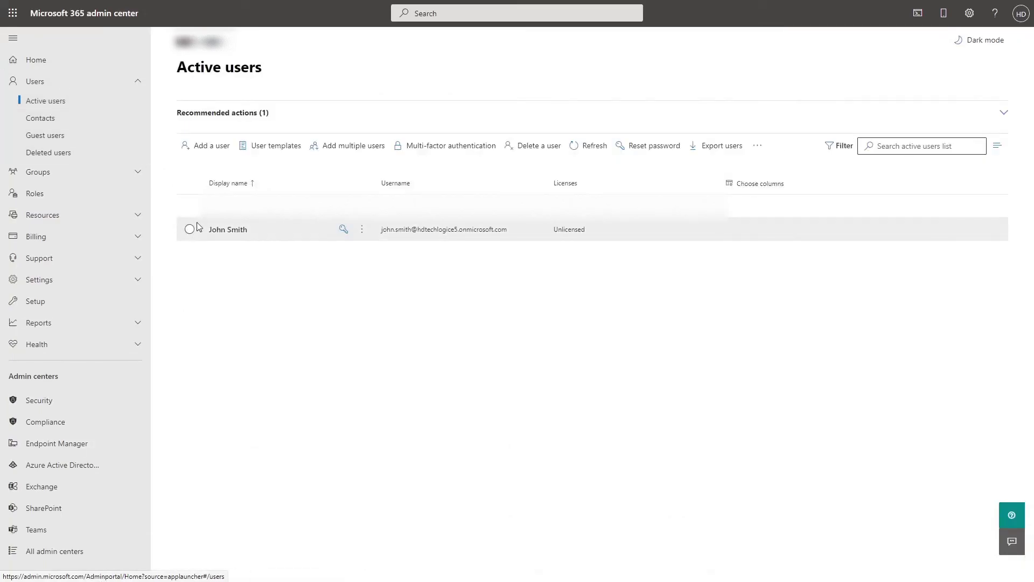
click(191, 229)
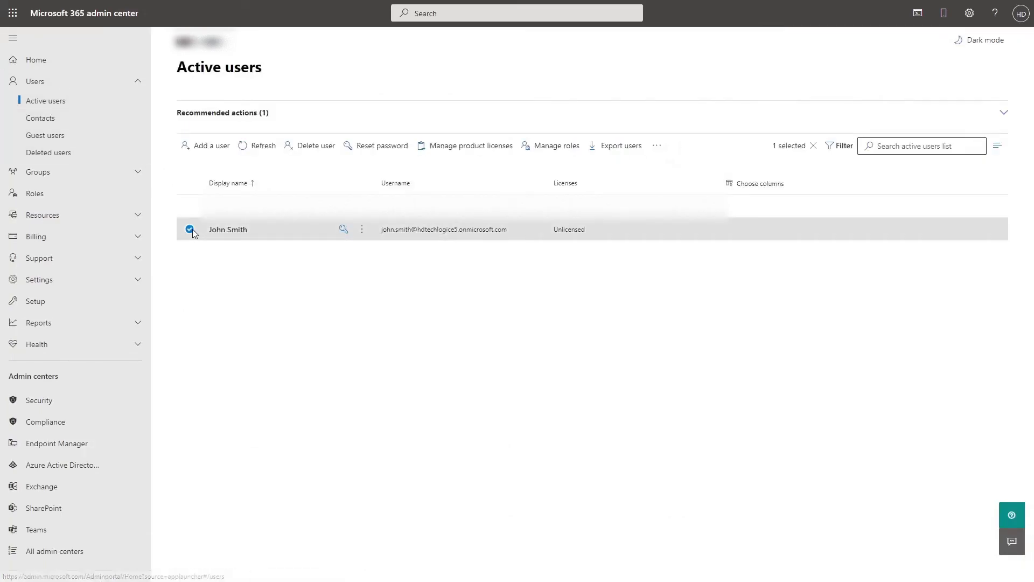
click(300, 147)
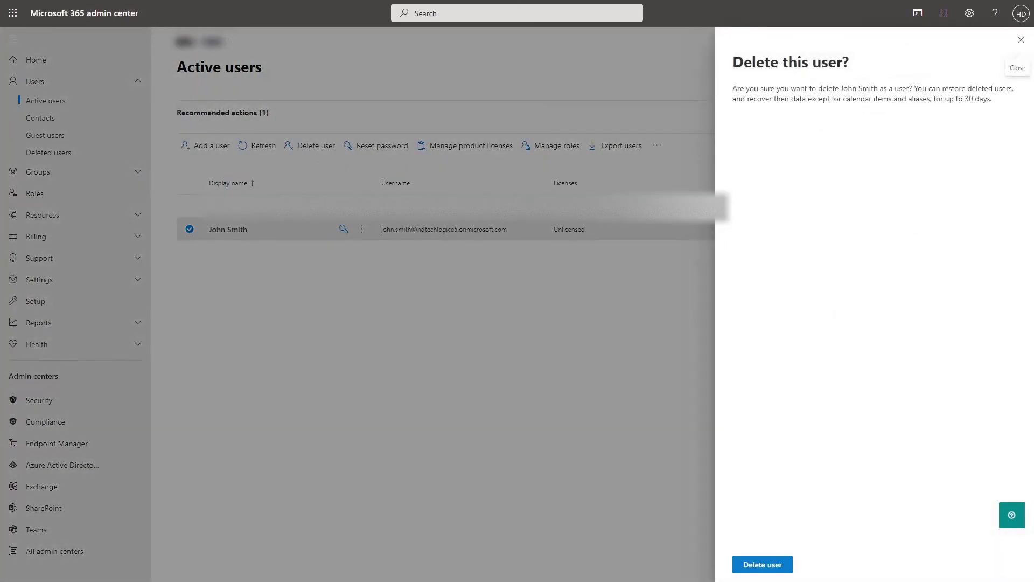
click(768, 572)
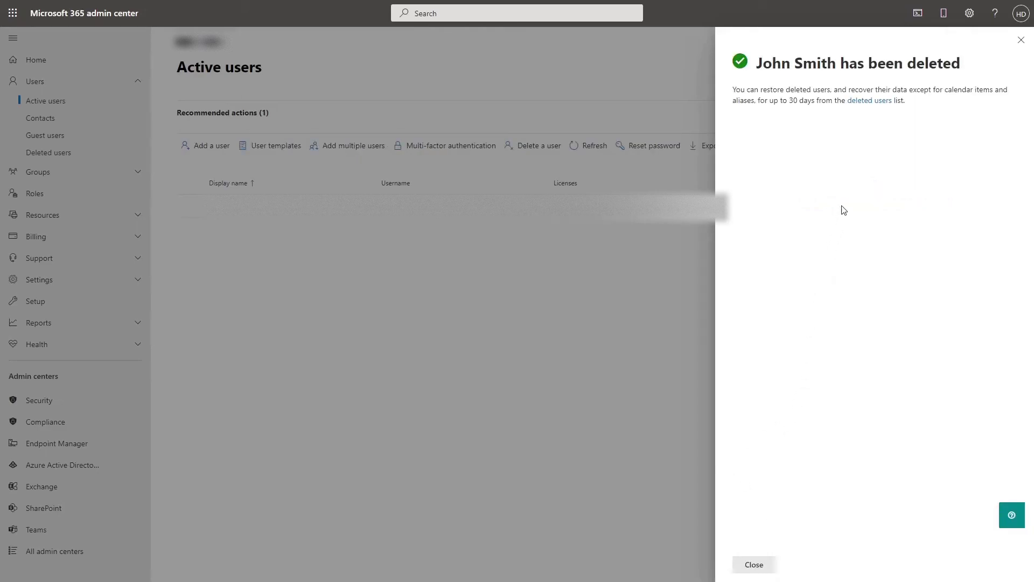
click(1021, 41)
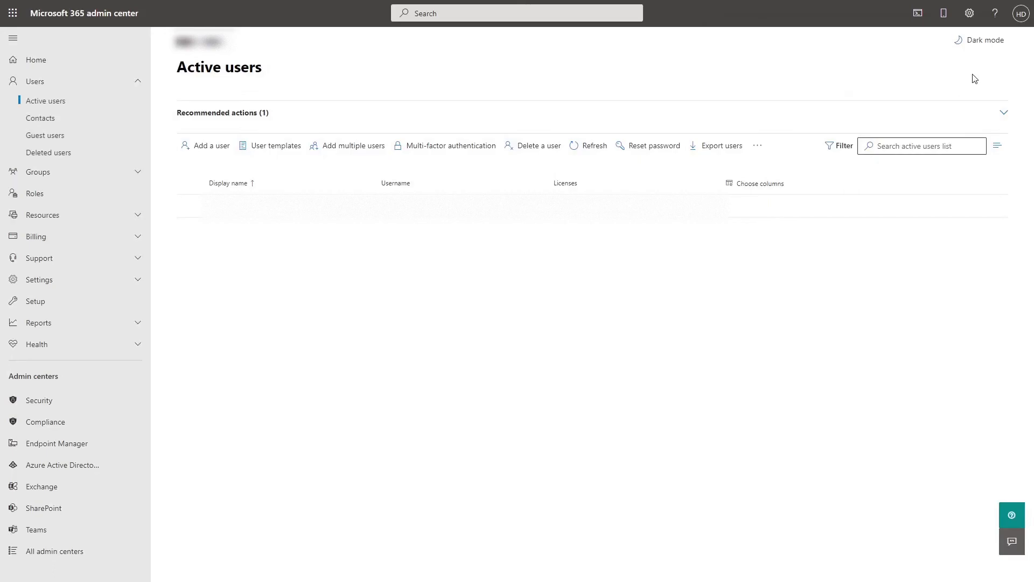
- Restore the just-deleted user from the deleted users list with an auto-generated password and a required password change at first sign-in
click(135, 161)
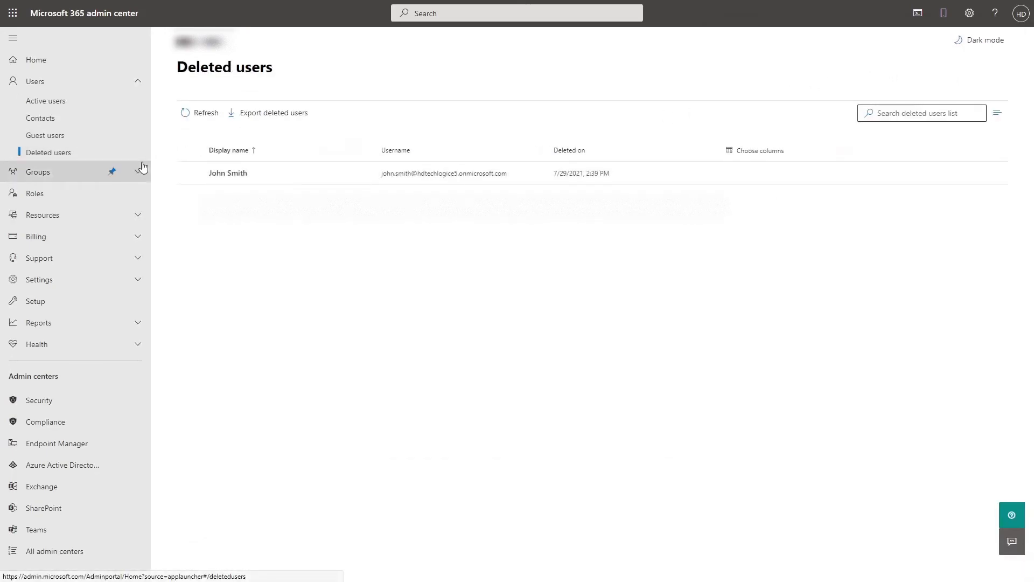
click(190, 172)
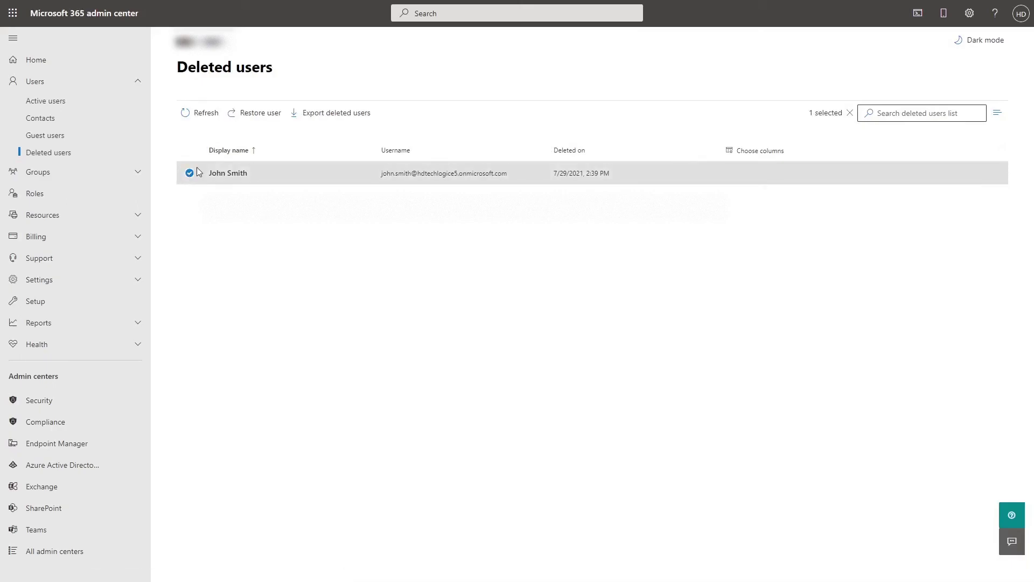
click(241, 115)
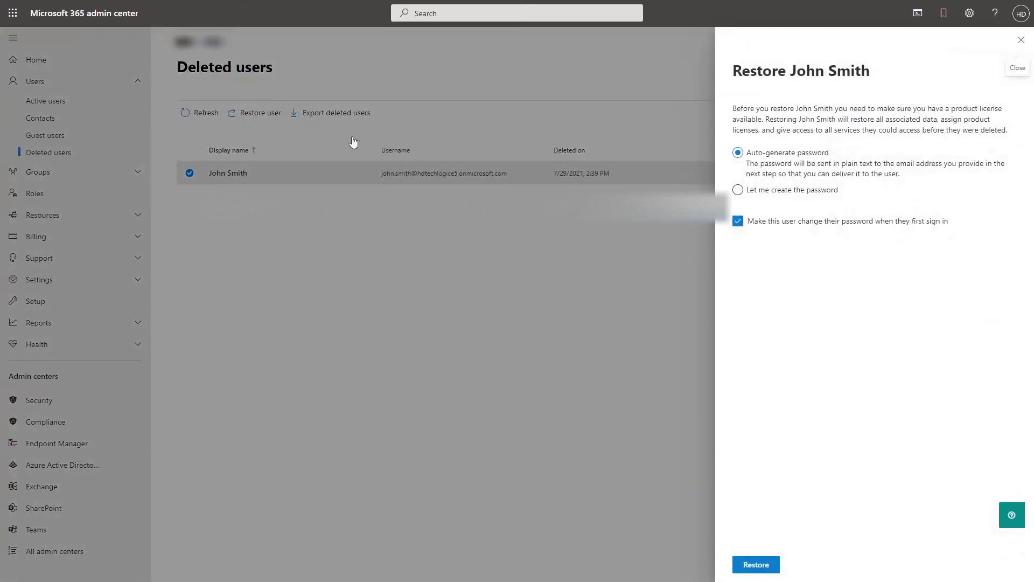
click(737, 191)
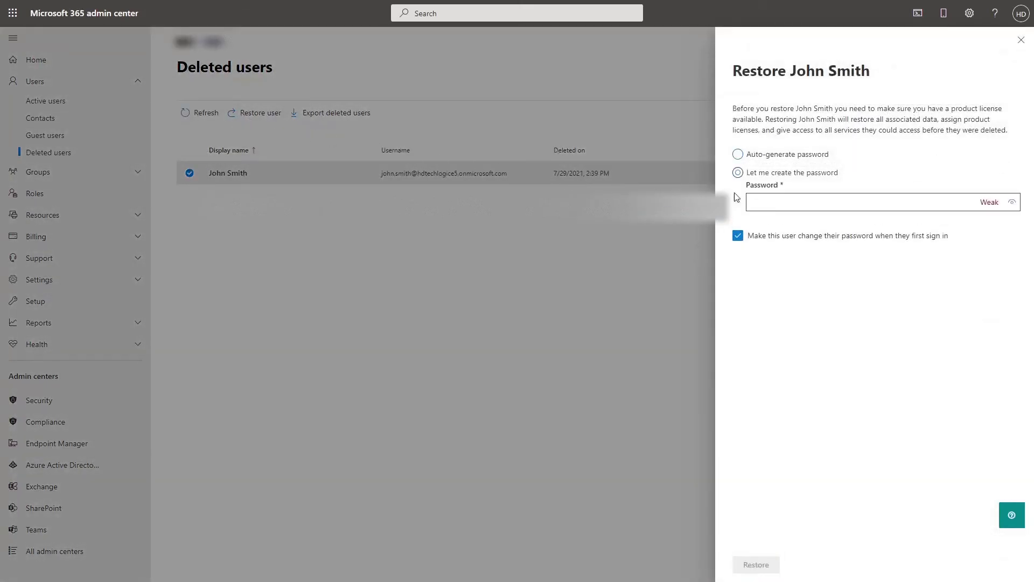
click(737, 155)
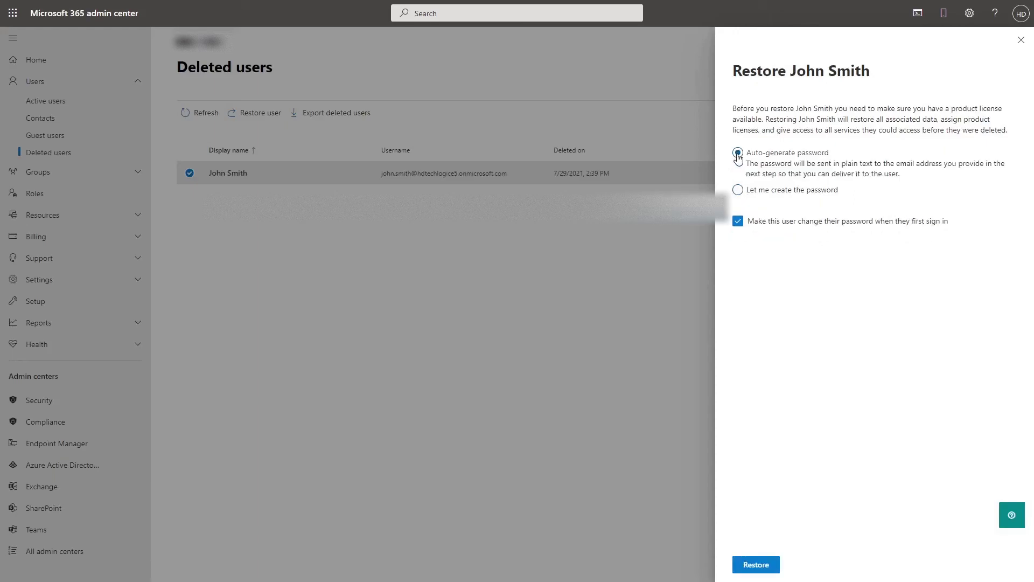
click(769, 564)
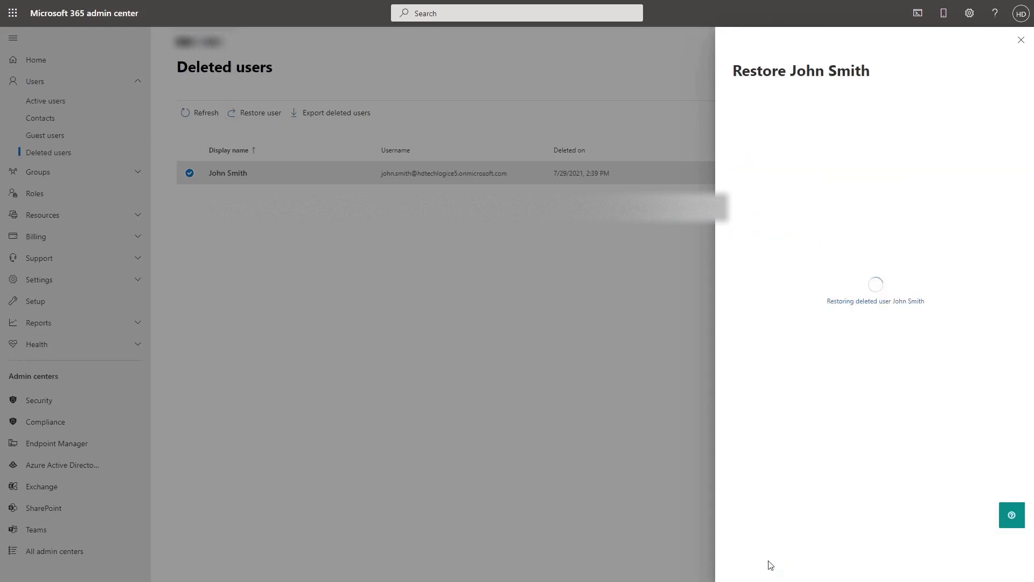